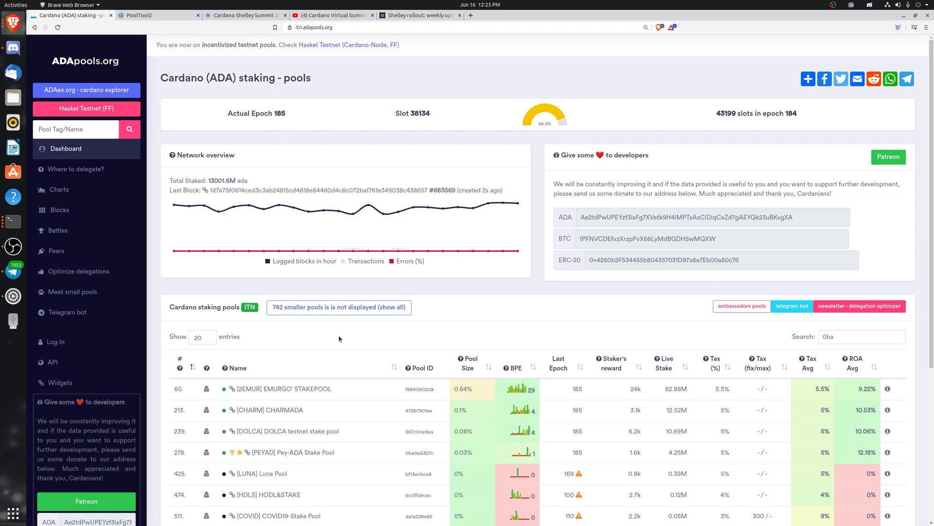
Step: In the ADApools listing, highlight the PEYAD pool's rank 278 and its 12.18% ROA average
scroll(339, 339, "down", 4)
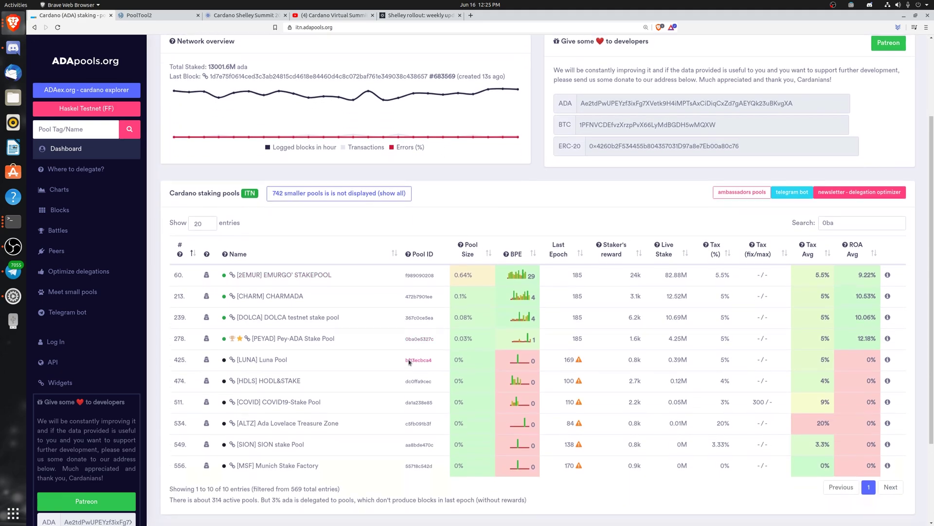
mouse_move(232, 280)
left_click_drag(174, 278, 184, 278)
left_click(684, 284)
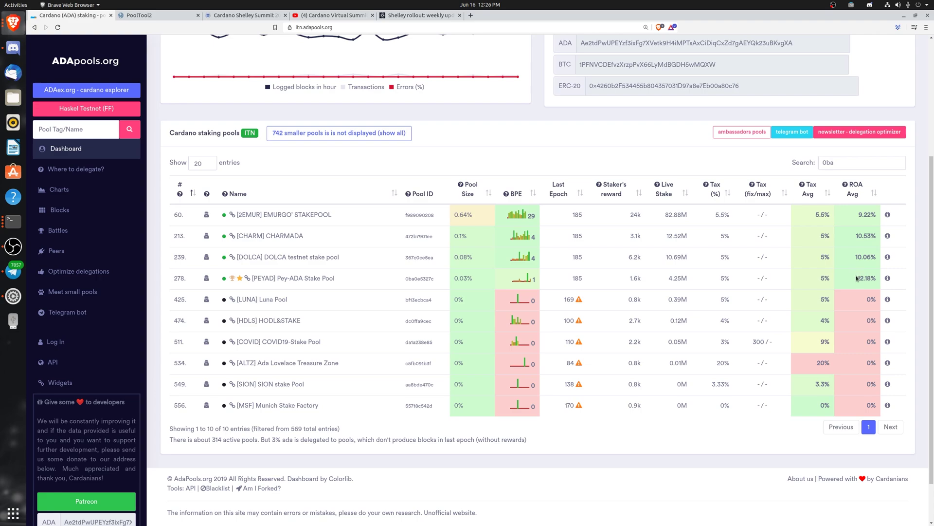
left_click_drag(857, 277, 871, 278)
Step: Switch to the PoolTool pools list, focus its Search field, and scroll down the table
left_click(134, 18)
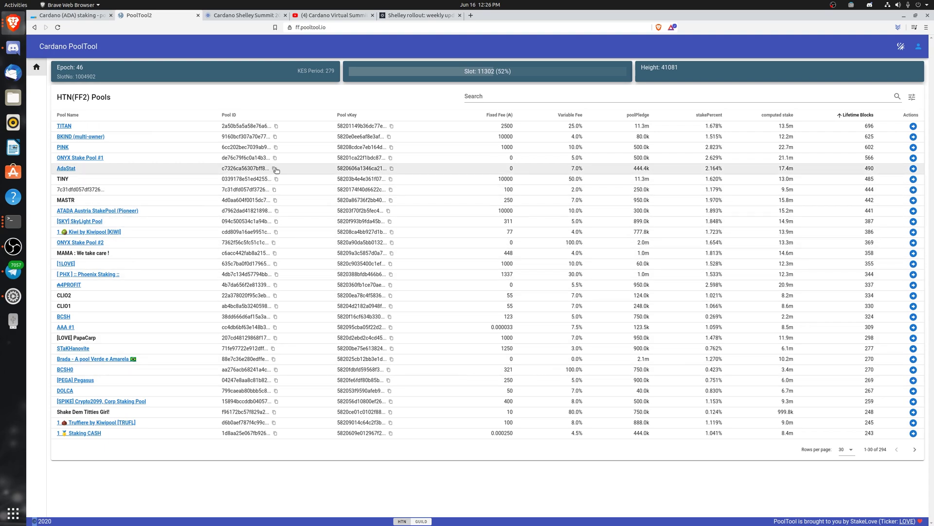
left_click(529, 100)
mouse_move(80, 154)
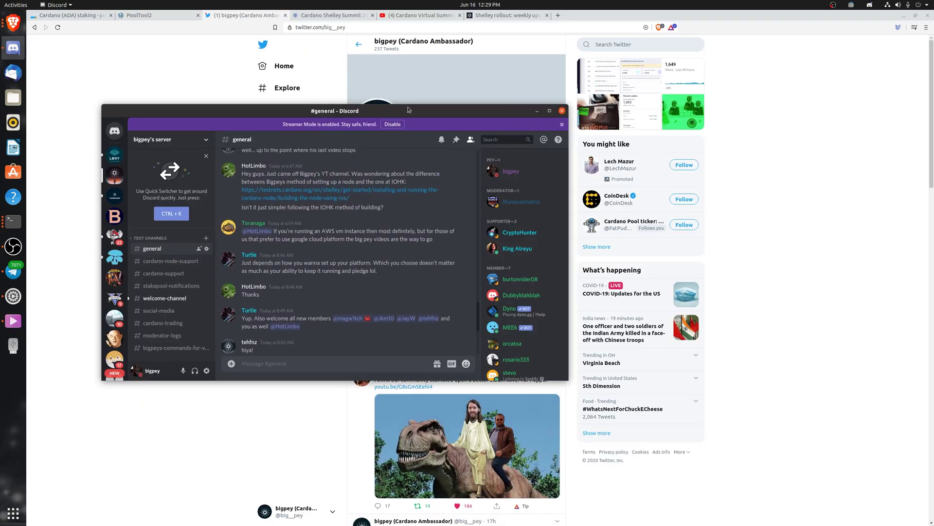
scroll(222, 268, "down", 3)
Step: Minimize the Discord window to reveal the PEYAD operator's Twitter profile
left_click(537, 111)
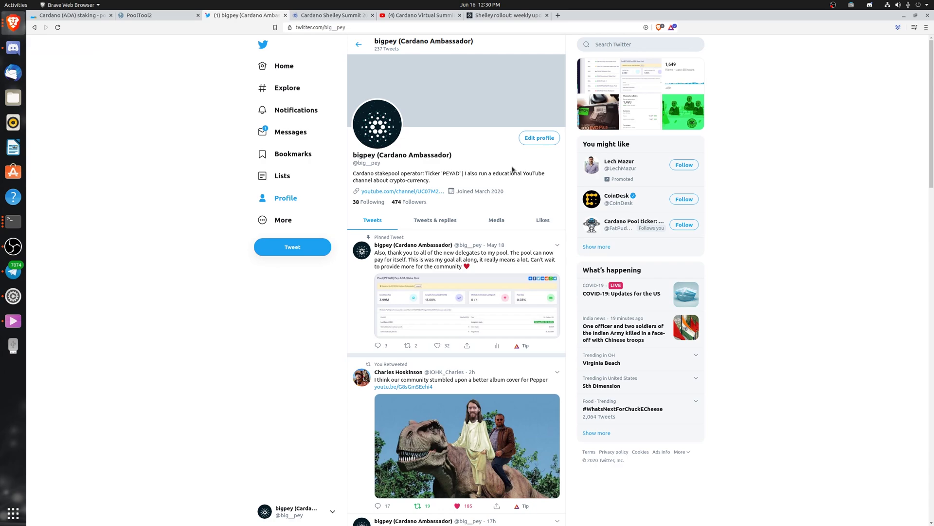
Step: Switch to the Cardano Shelley Summit tab and scroll down to the Speakers section
key("ctrl+Tab")
scroll(644, 347, "down", 2)
scroll(650, 345, "down", 1)
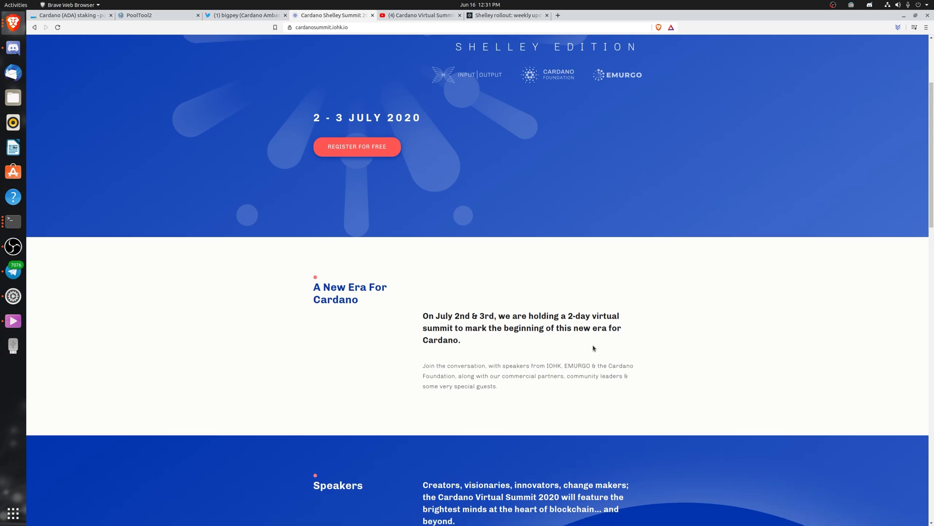
scroll(594, 348, "down", 3)
scroll(703, 317, "down", 1)
scroll(703, 315, "up", 1)
scroll(704, 315, "down", 1)
scroll(677, 405, "down", 1)
scroll(730, 399, "down", 2)
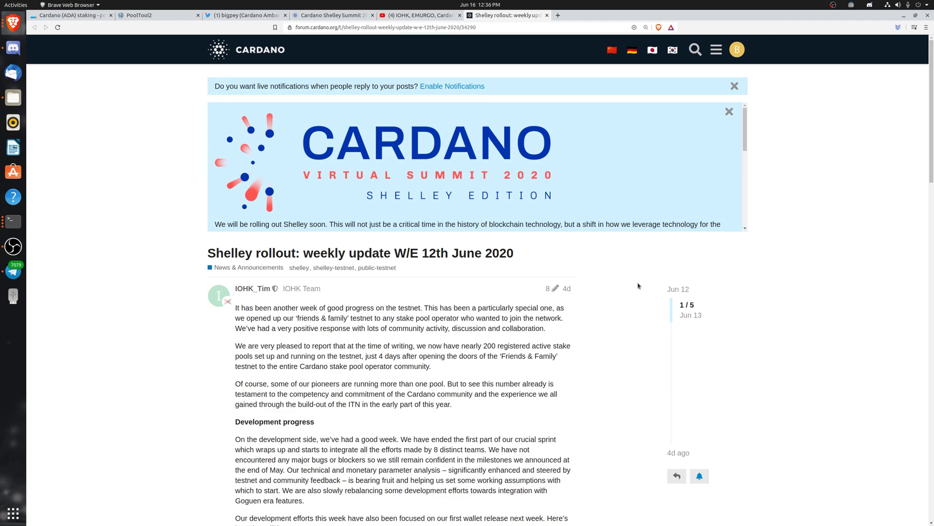
Step: Scroll through the W/E 12th June 2020 Shelley update, reading its Development progress section
scroll(623, 281, "down", 3)
scroll(492, 282, "down", 1)
scroll(465, 317, "down", 2)
scroll(536, 301, "down", 1)
scroll(446, 271, "up", 2)
scroll(446, 271, "up", 1)
scroll(484, 371, "down", 2)
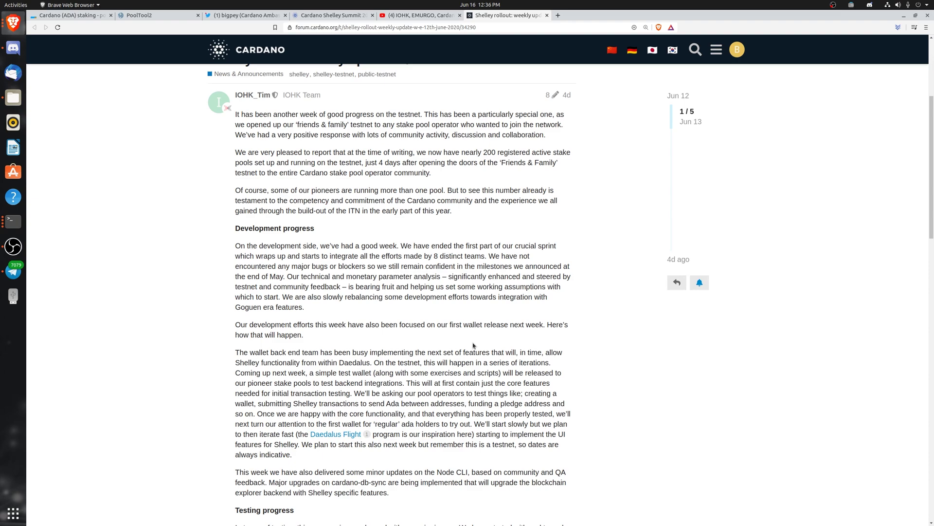
scroll(584, 348, "down", 3)
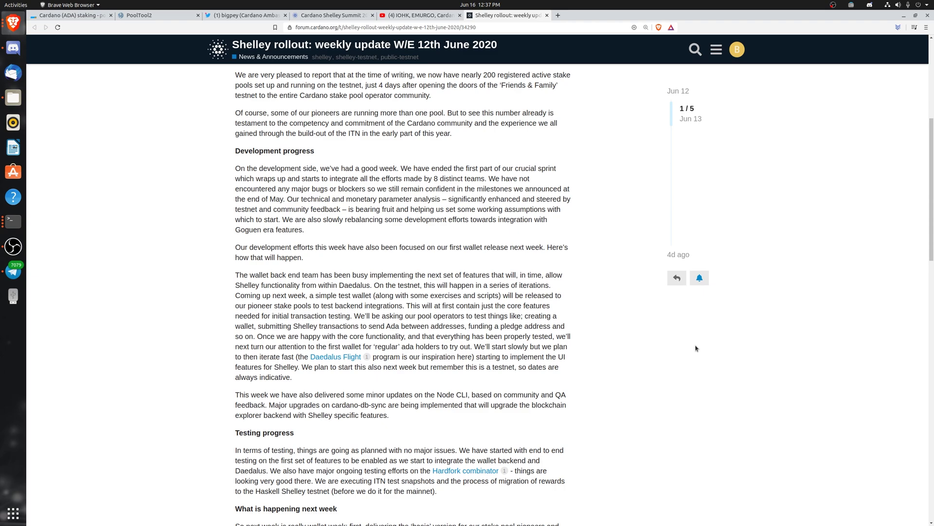
scroll(694, 321, "down", 2)
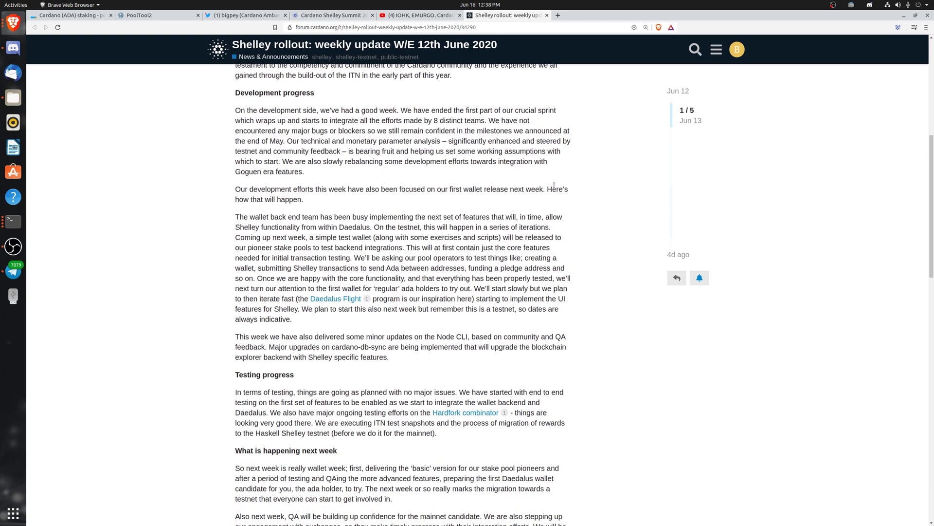
scroll(682, 269, "down", 1)
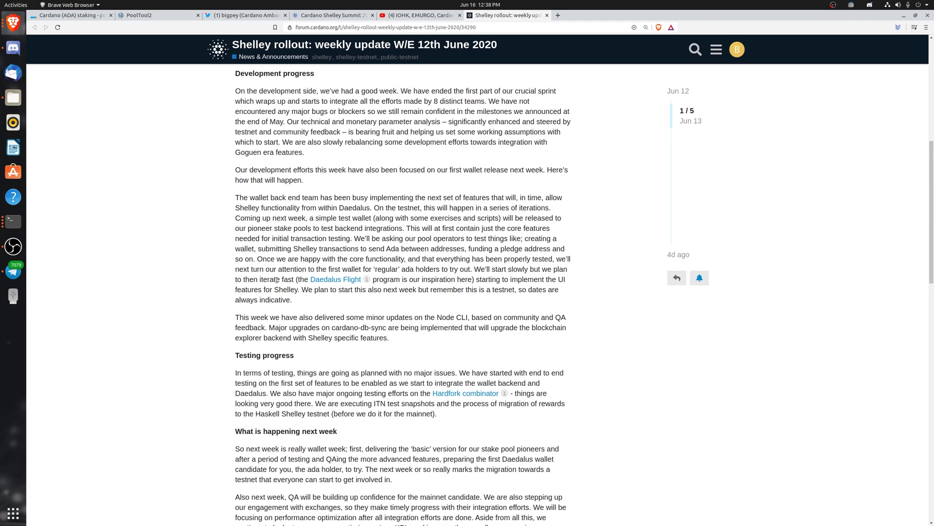
scroll(584, 299, "down", 1)
scroll(481, 283, "down", 2)
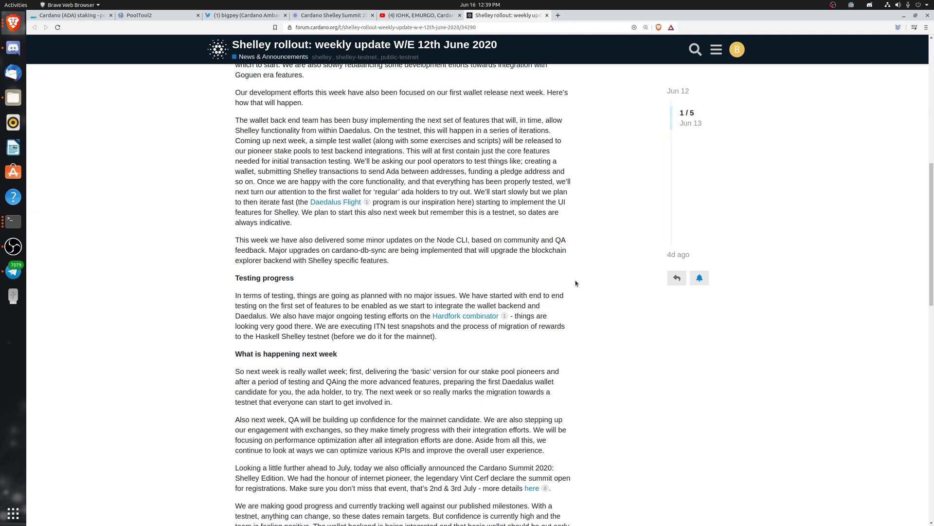
left_click_drag(436, 239, 468, 240)
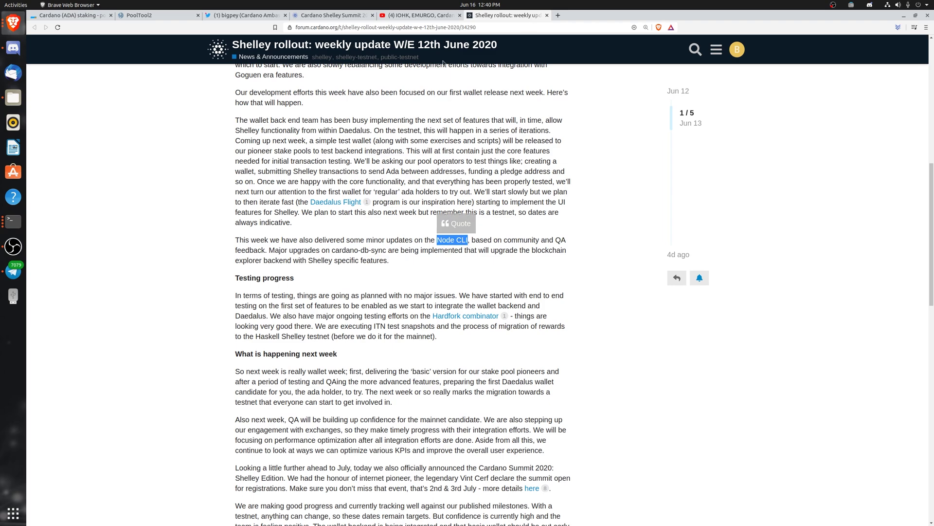
left_click(516, 246)
scroll(516, 246, "down", 2)
Step: Scroll the forum post past 'See you next week!' to its closing testnet site note
scroll(554, 232, "down", 3)
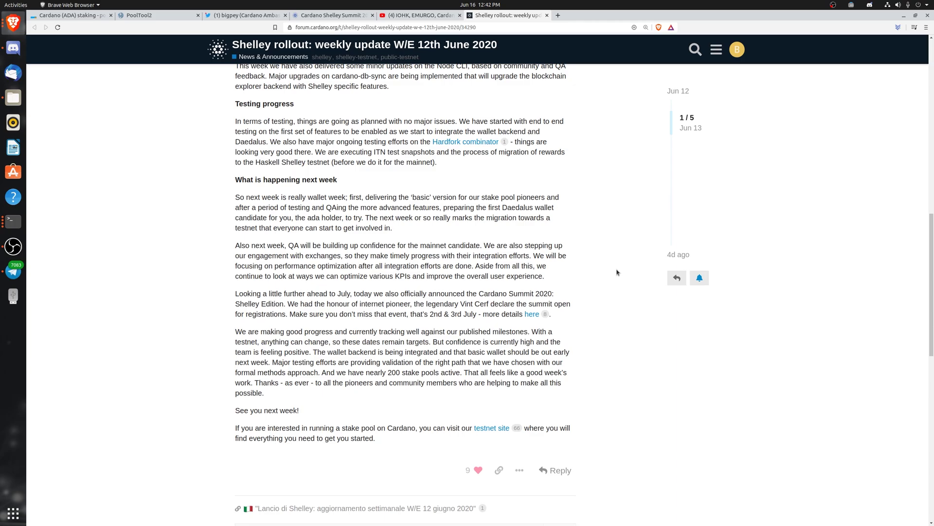
Step: Scroll through the IOHK blog article 'Why we are joining Hyperledger' to its closing section
scroll(616, 272, "up", 15)
scroll(443, 310, "down", 15)
scroll(455, 349, "up", 8)
scroll(515, 375, "up", 2)
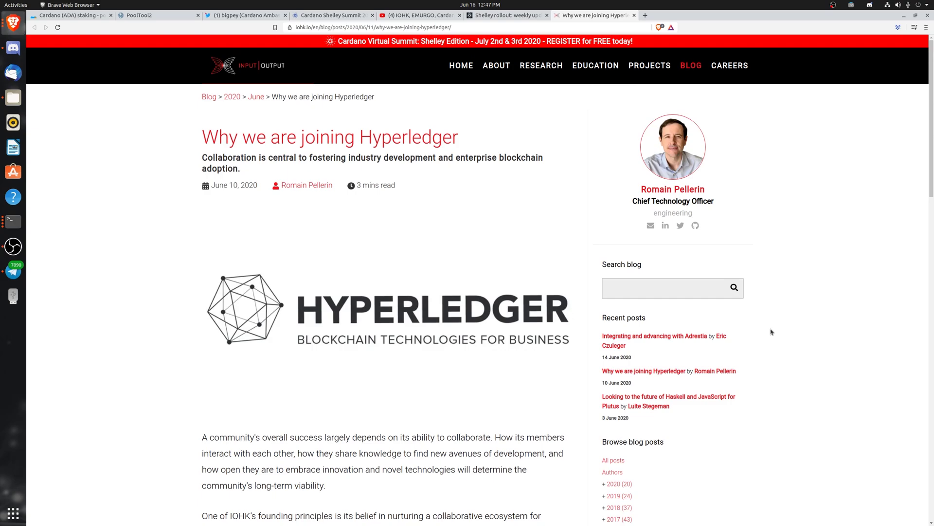
scroll(771, 332, "down", 3)
scroll(774, 329, "down", 5)
scroll(774, 329, "down", 4)
scroll(784, 321, "down", 4)
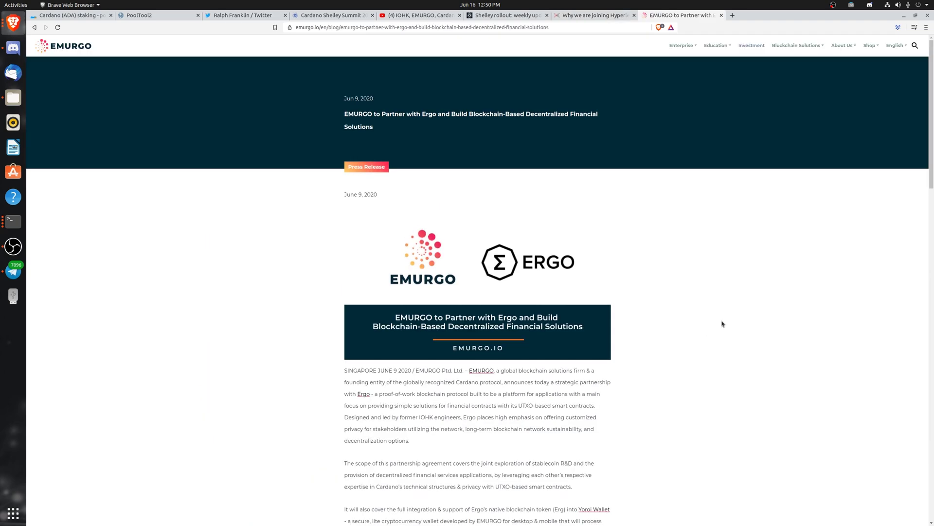
Step: Scroll down EMURGO's 'EMURGO to Partner with Ergo…' blog post
scroll(722, 324, "down", 5)
Step: Zoom in on the EMURGO article and scroll past the banner to the Ergo DeFi paragraph
key("ctrl+plus")
key("ctrl+plus")
scroll(754, 322, "down", 3)
scroll(754, 322, "down", 1)
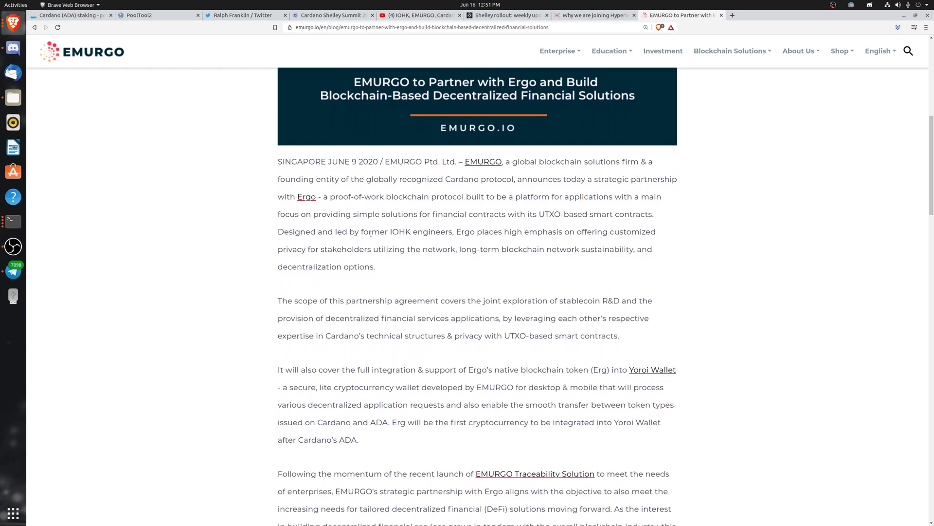
scroll(340, 244, "down", 2)
scroll(391, 238, "down", 2)
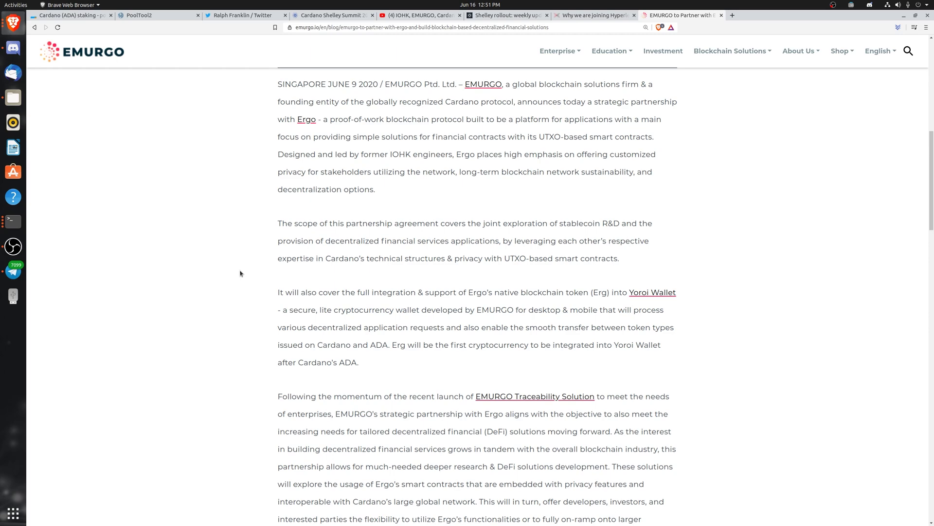
Step: Scroll down the Ergo article until the '$1 billion USD' locked-in-DeFi paragraph is fully shown
scroll(253, 273, "down", 2)
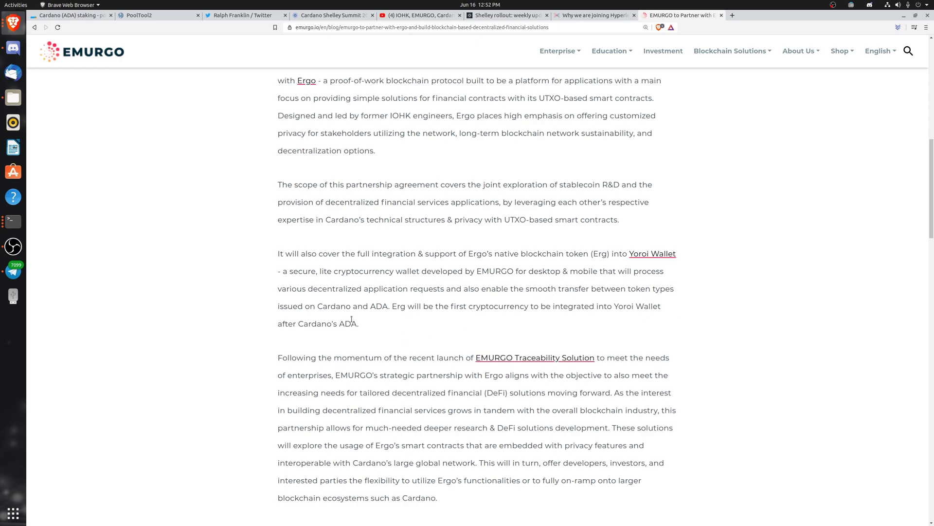
scroll(424, 351, "down", 3)
scroll(822, 343, "down", 2)
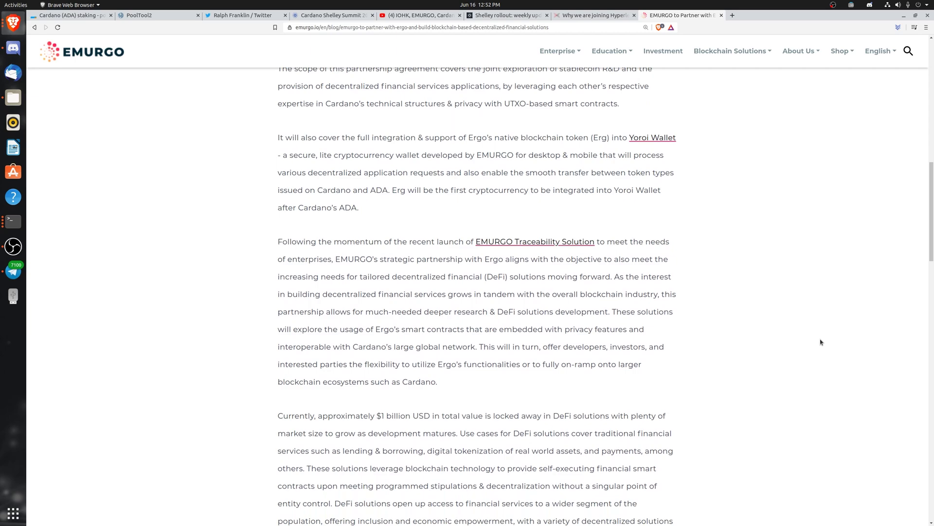
scroll(755, 367, "down", 1)
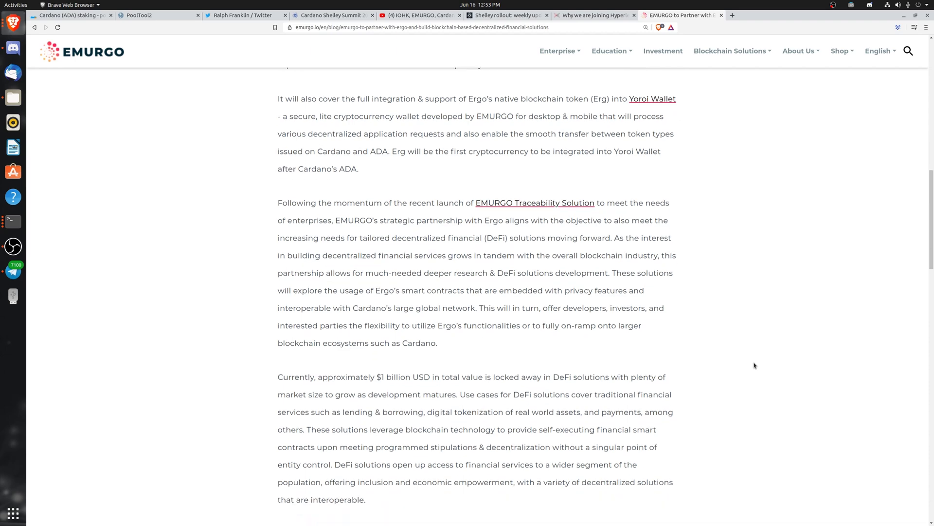
scroll(771, 349, "down", 2)
Step: Scroll down to the EMURGO CEO's quote and the follow-up 'outstanding opportunity' quote
scroll(775, 349, "down", 1)
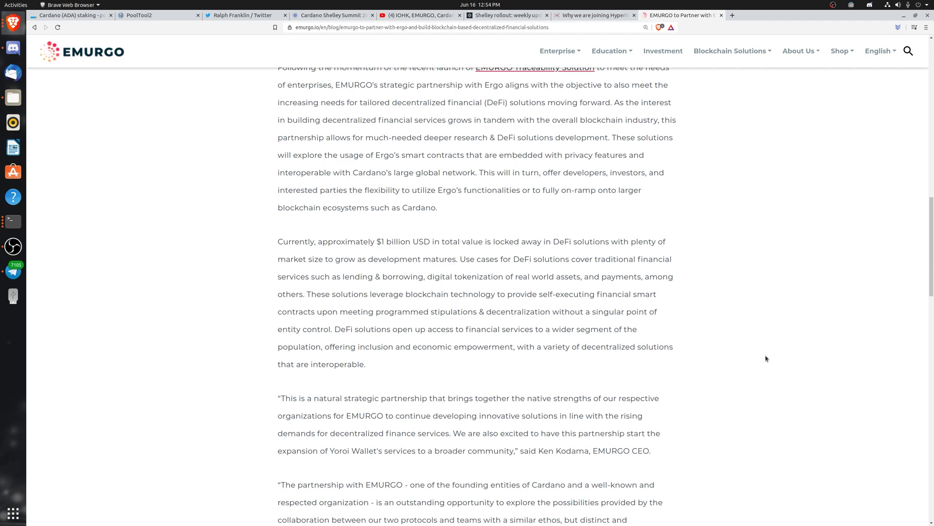
Step: Read down the EMURGO Ergo article past the Ergo Core Developer's quote to the About EMURGO heading
scroll(770, 356, "down", 3)
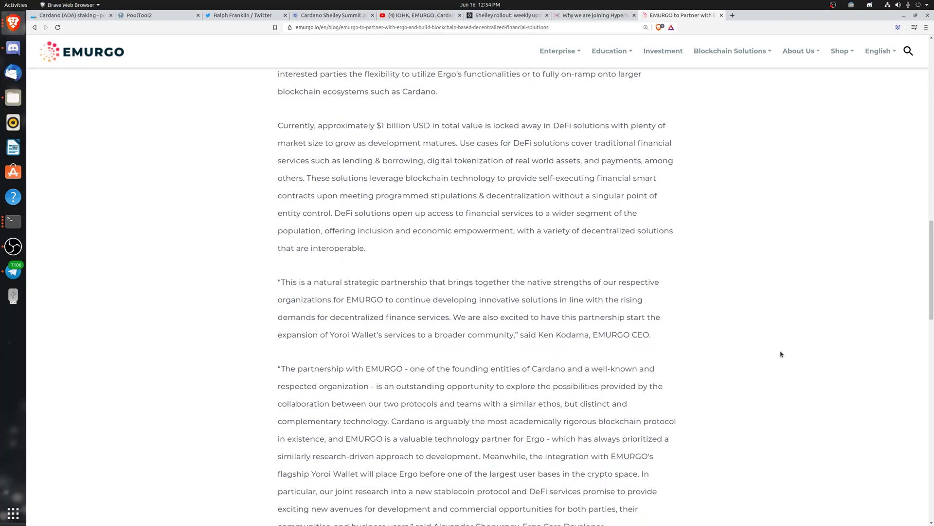
scroll(786, 337, "down", 1)
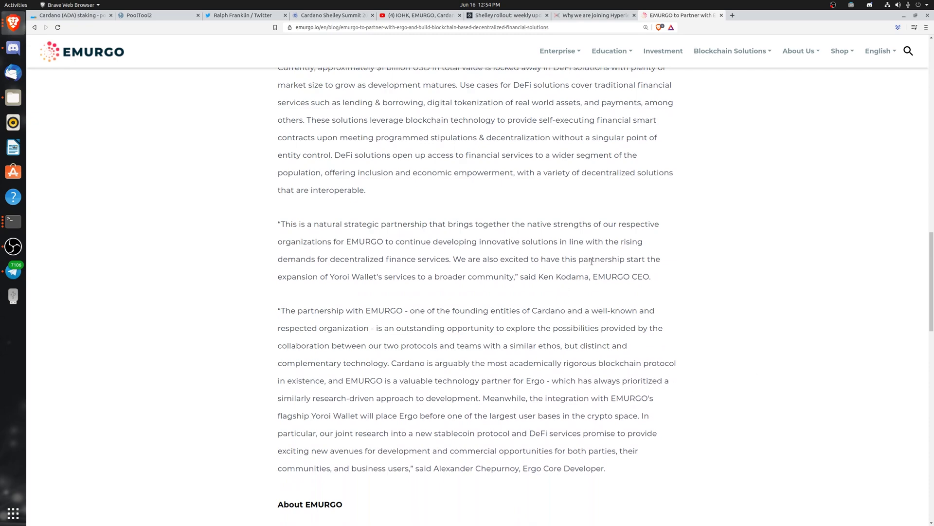
scroll(686, 298, "down", 1)
Step: Bring the About EMURGO description of the global blockchain technology company into view
scroll(689, 307, "down", 1)
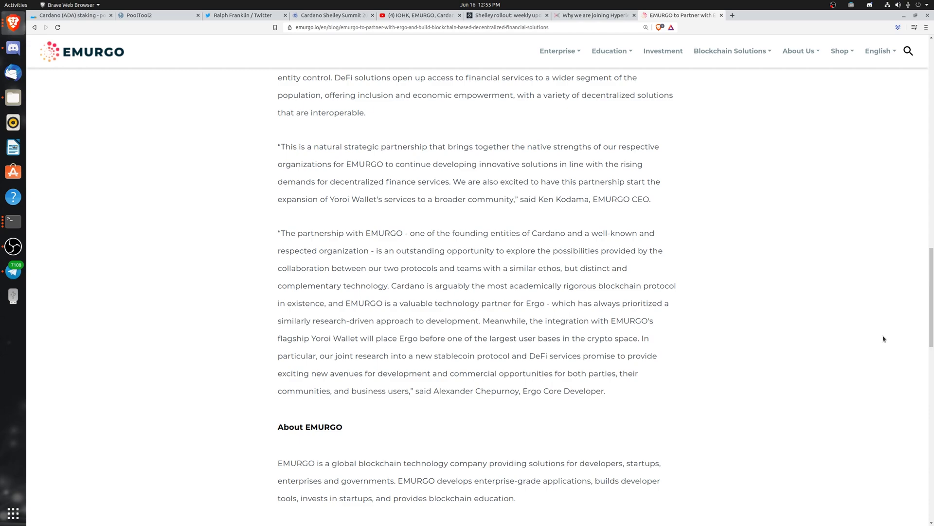
Step: Switch to the ADApools.org tab showing the '0ba'-filtered staking pools with EMURGO's pool on top
key("ctrl+Tab")
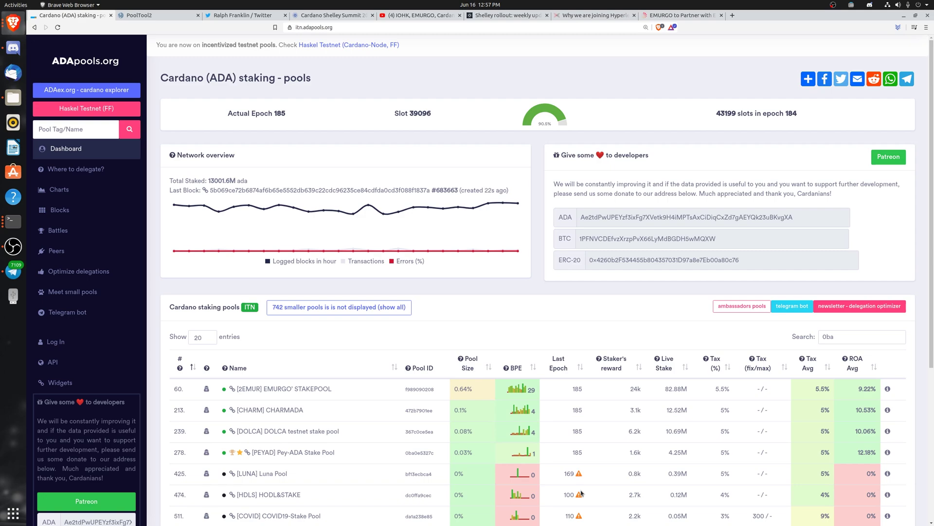